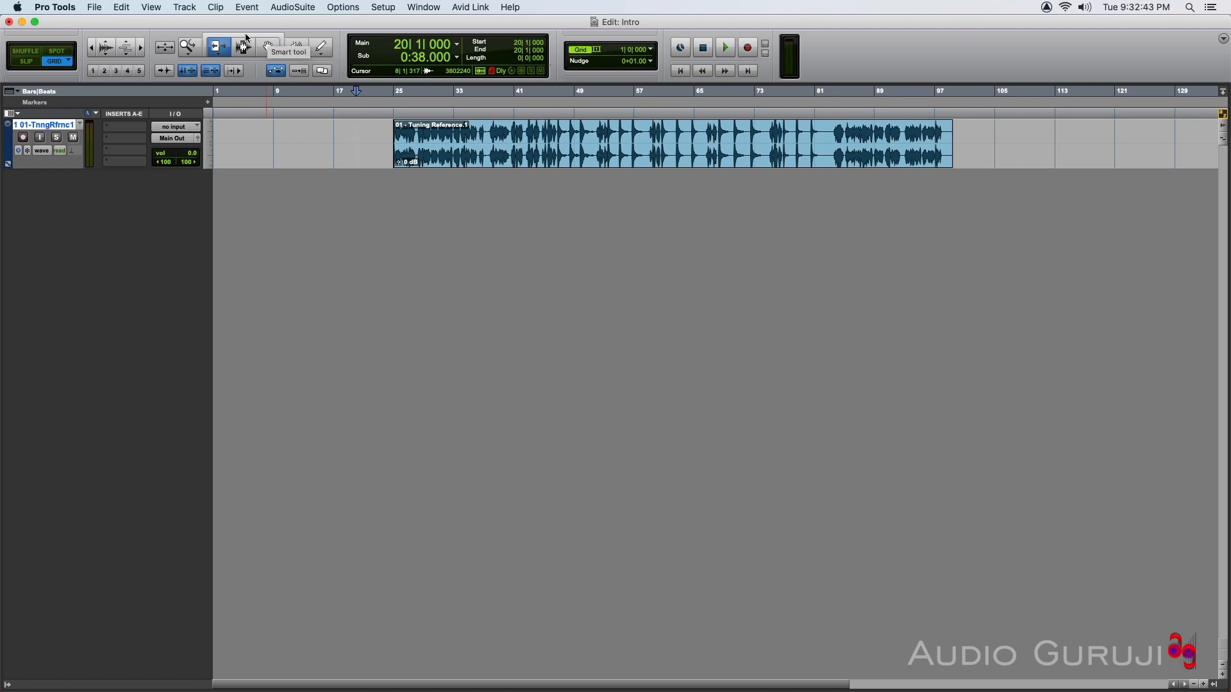
# Activate the Smart Tool and move the Tuning Reference clip so it starts at bar 27.
pyautogui.click(246, 36)
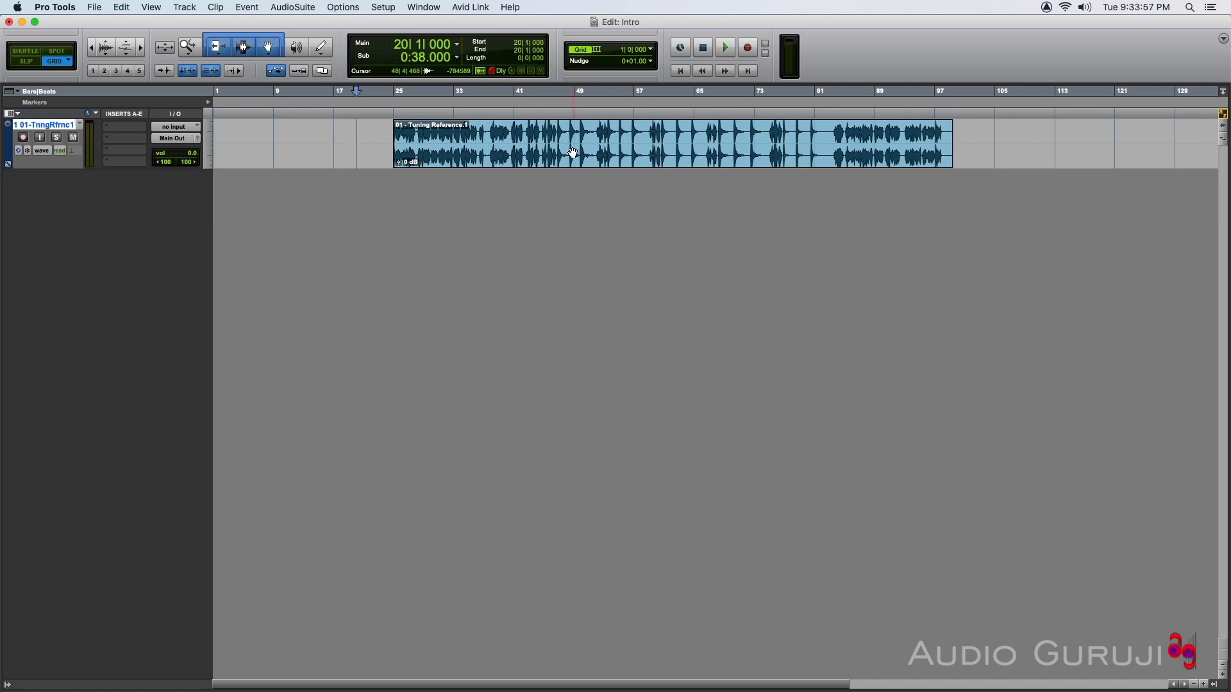
pyautogui.moveTo(664, 154)
pyautogui.mouseDown()
pyautogui.moveTo(612, 157)
pyautogui.moveTo(652, 156)
pyautogui.mouseUp()
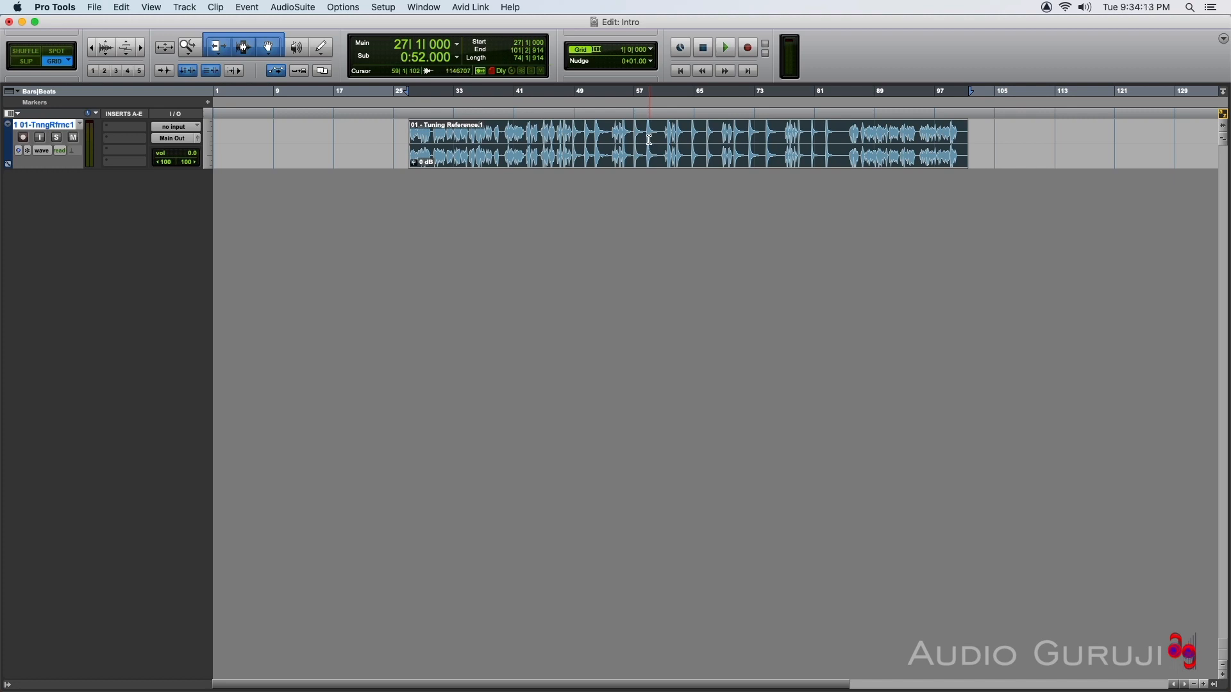
# Select bars 59 to 65 within the clip, then place the edit cursor at bar 32.
pyautogui.moveTo(650, 140); pyautogui.dragTo(693, 143)
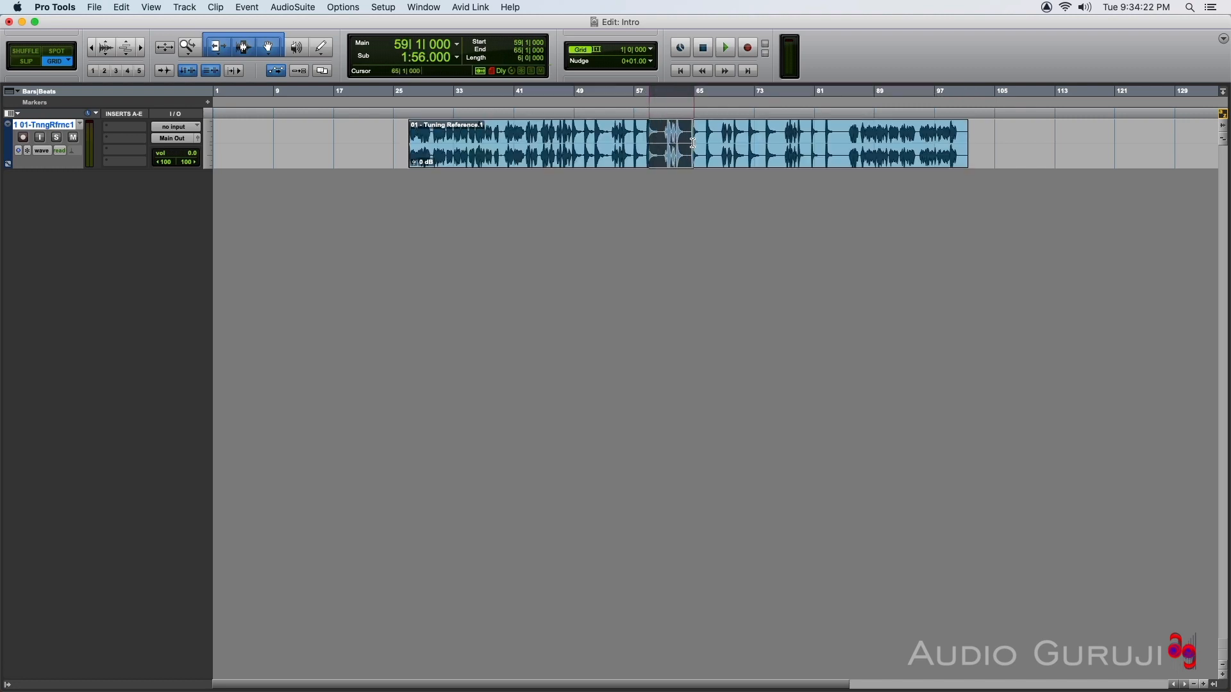
pyautogui.click(449, 142)
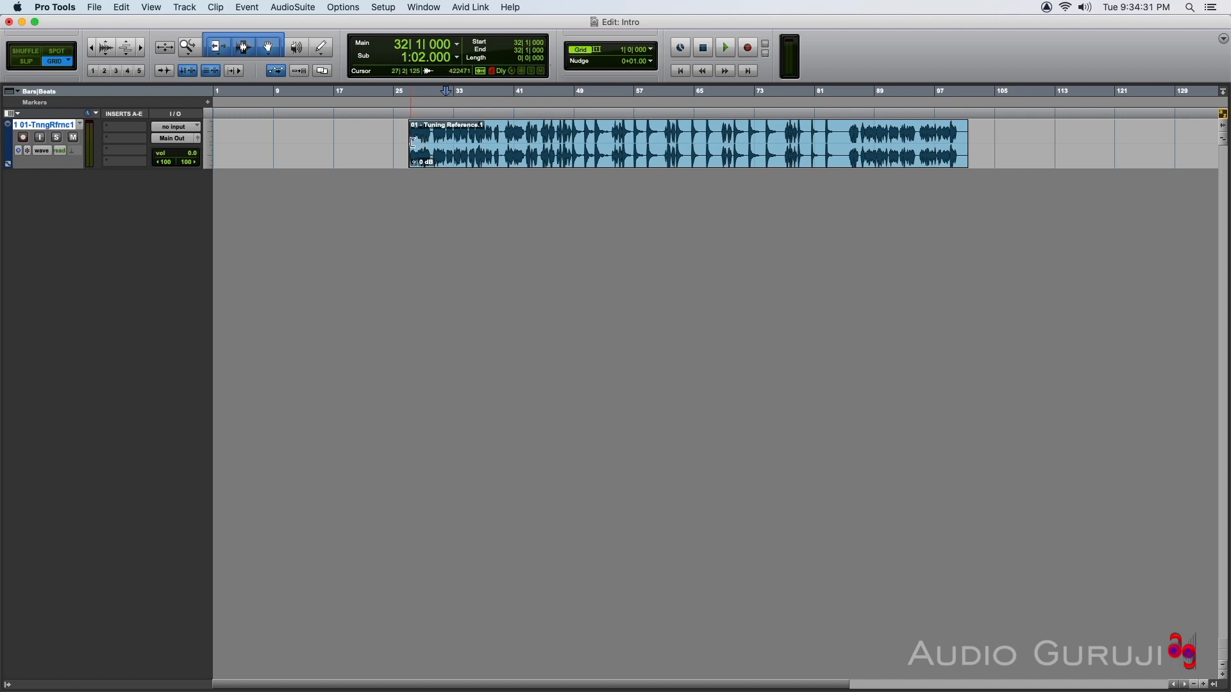
# Trim the clip's start to bar 35 and try to extend the clip's end.
pyautogui.doubleClick(412, 143)
pyautogui.moveTo(413, 142); pyautogui.dragTo(468, 142)
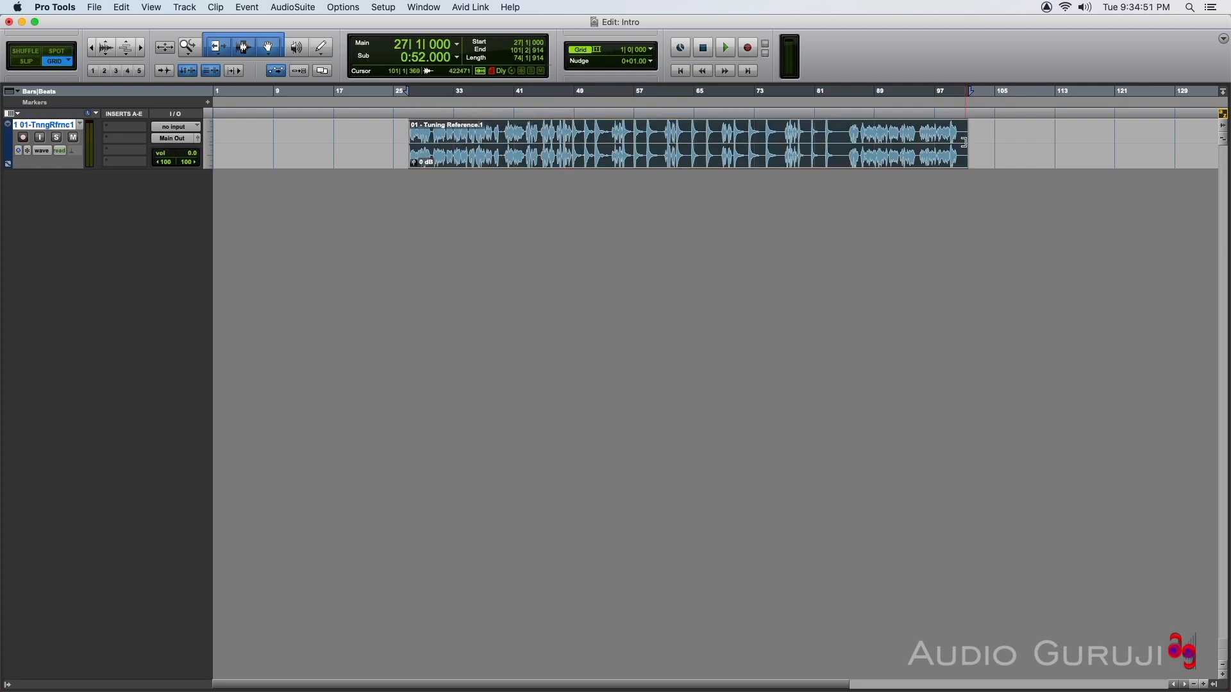
pyautogui.moveTo(966, 143)
pyautogui.mouseDown()
pyautogui.moveTo(879, 143)
pyautogui.moveTo(981, 143)
pyautogui.mouseUp()
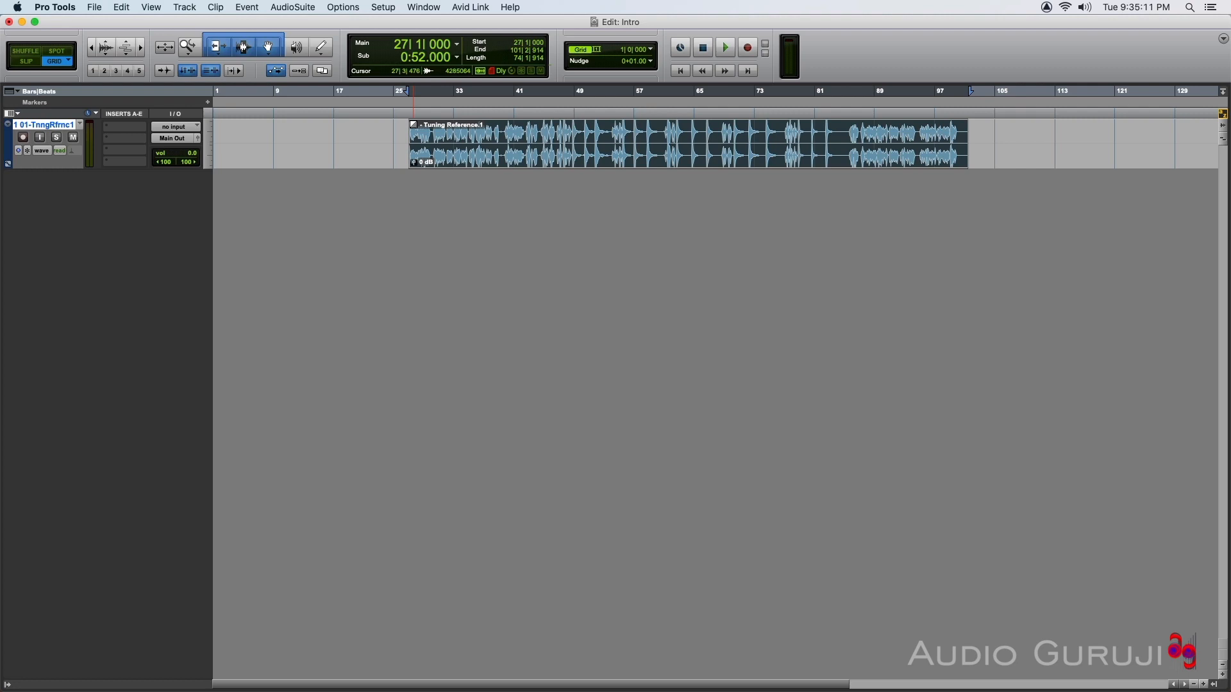
# Add a fade-in over bars 27 to 34 and a fade-out from bar 94 to the clip's end.
pyautogui.moveTo(412, 125); pyautogui.dragTo(462, 127)
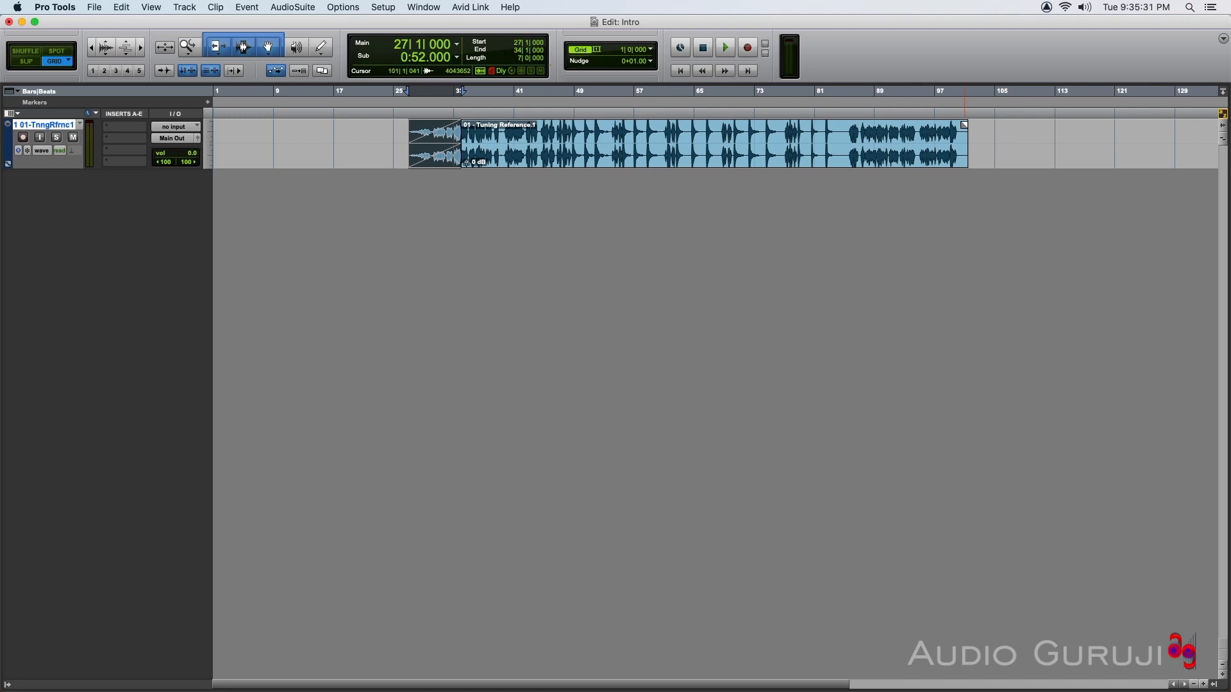
pyautogui.moveTo(965, 126); pyautogui.dragTo(915, 132)
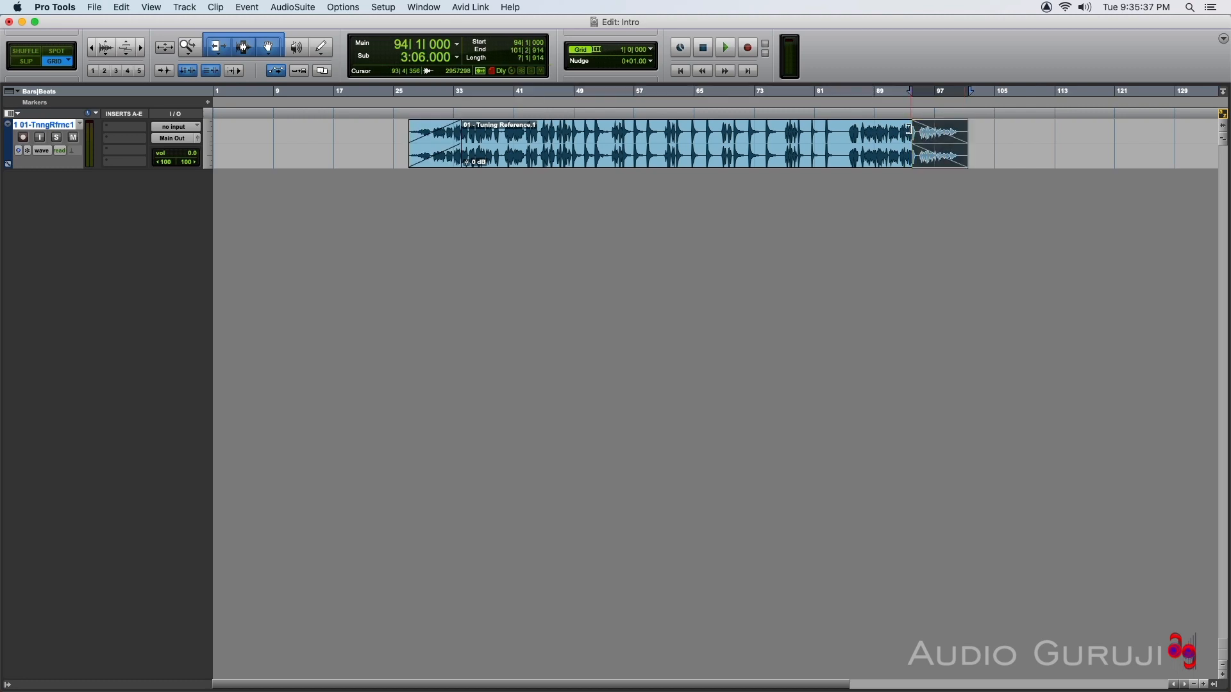
pyautogui.click(437, 146)
pyautogui.moveTo(436, 147)
pyautogui.mouseDown()
pyautogui.moveTo(447, 150)
pyautogui.moveTo(428, 136)
pyautogui.moveTo(436, 147)
pyautogui.mouseUp()
pyautogui.moveTo(945, 147)
pyautogui.mouseDown()
pyautogui.moveTo(940, 158)
pyautogui.moveTo(950, 134)
pyautogui.moveTo(940, 160)
pyautogui.moveTo(943, 145)
pyautogui.mouseUp()
pyautogui.click(686, 135)
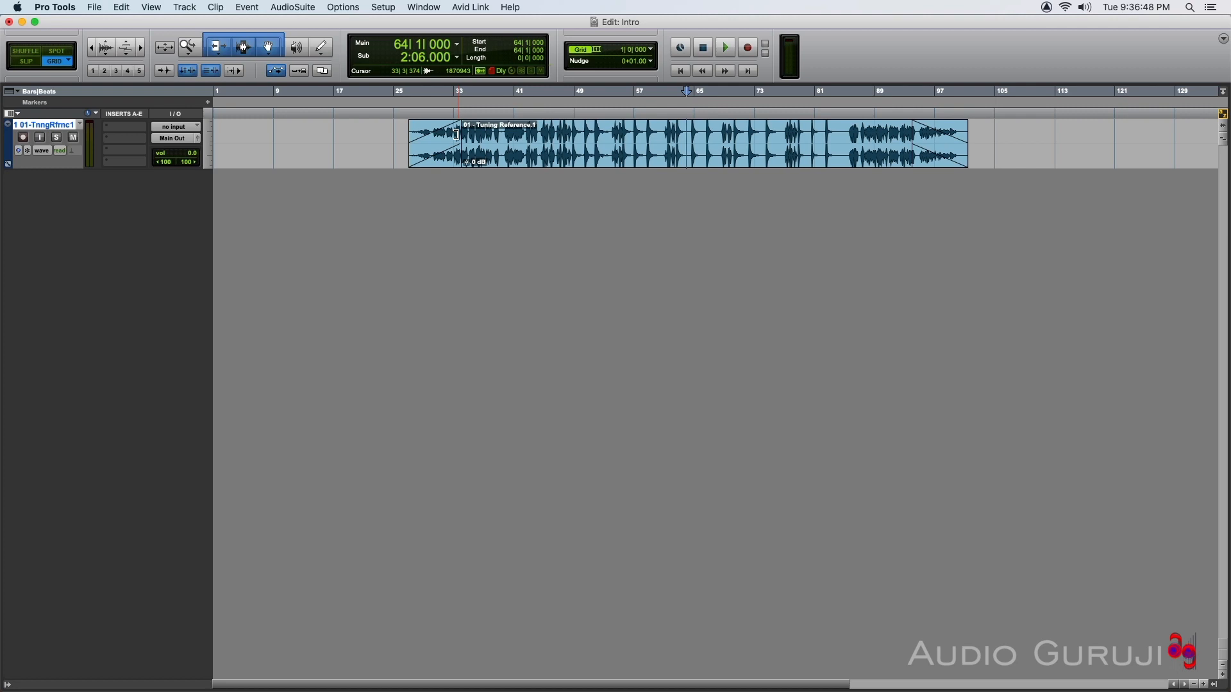
# Lengthen the fade-in to bar 35 and start the fade-out at bar 92.
pyautogui.moveTo(457, 134)
pyautogui.mouseDown()
pyautogui.moveTo(532, 134)
pyautogui.moveTo(467, 134)
pyautogui.mouseUp()
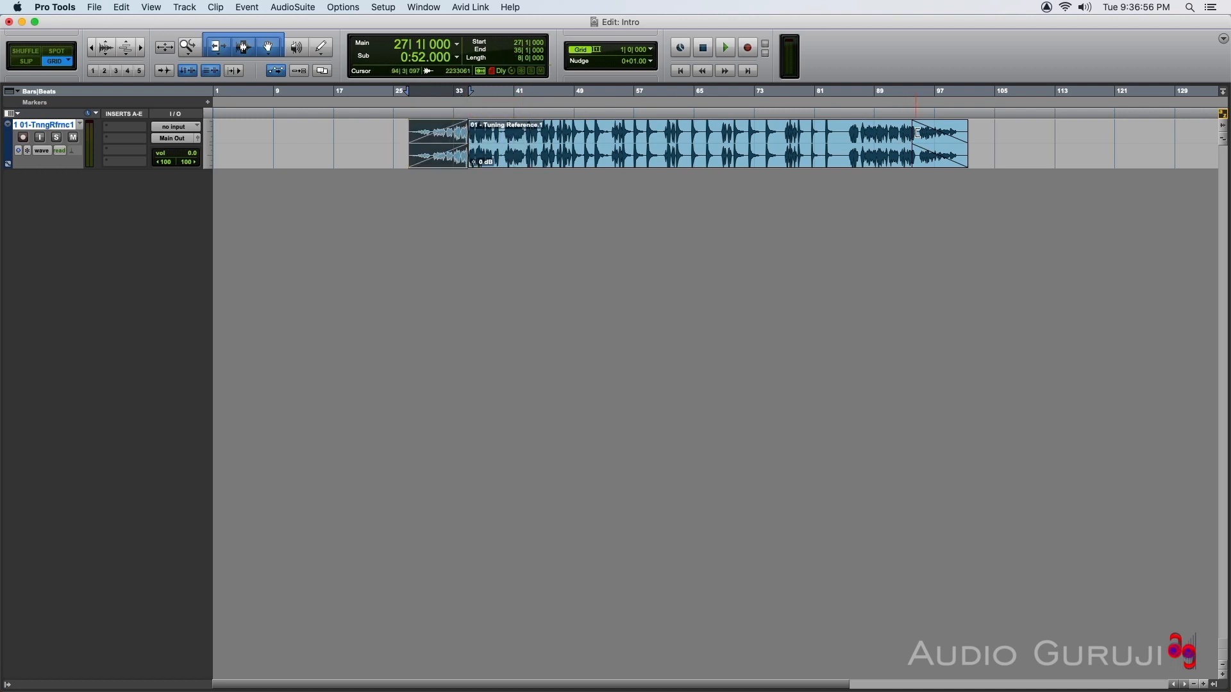
pyautogui.moveTo(919, 133)
pyautogui.mouseDown()
pyautogui.moveTo(856, 136)
pyautogui.moveTo(897, 135)
pyautogui.mouseUp()
pyautogui.click(642, 145)
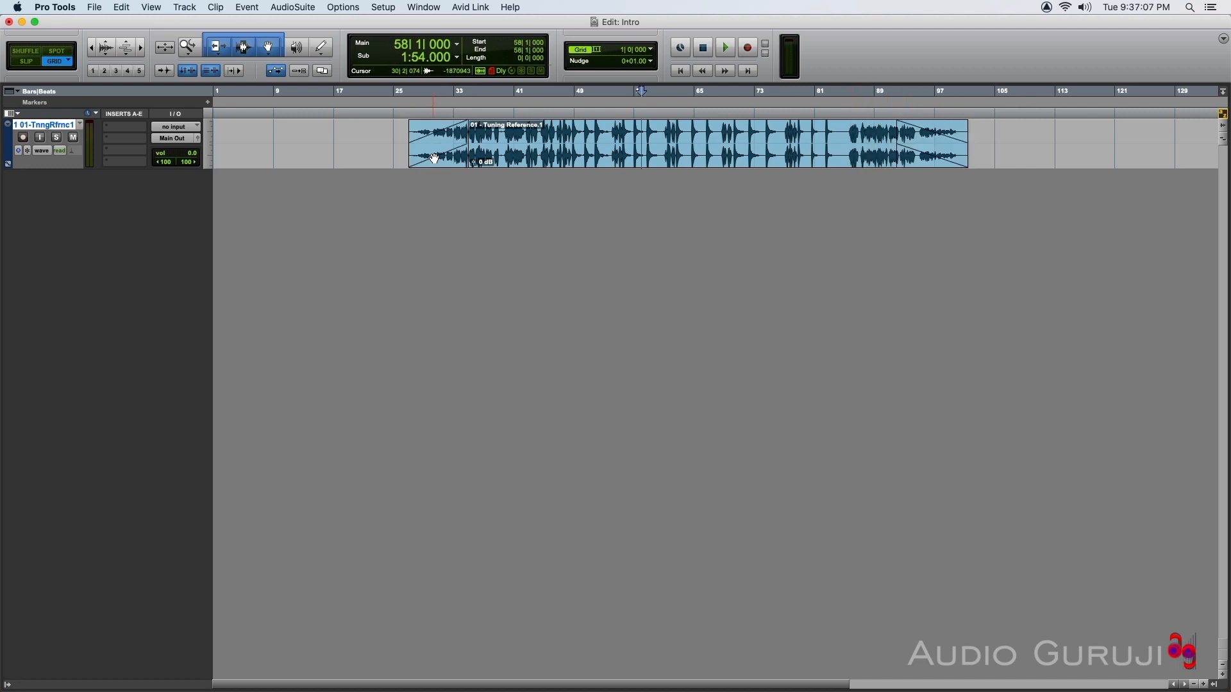
# Delete the fade-in and the fade-out from the clip.
pyautogui.click(435, 159)
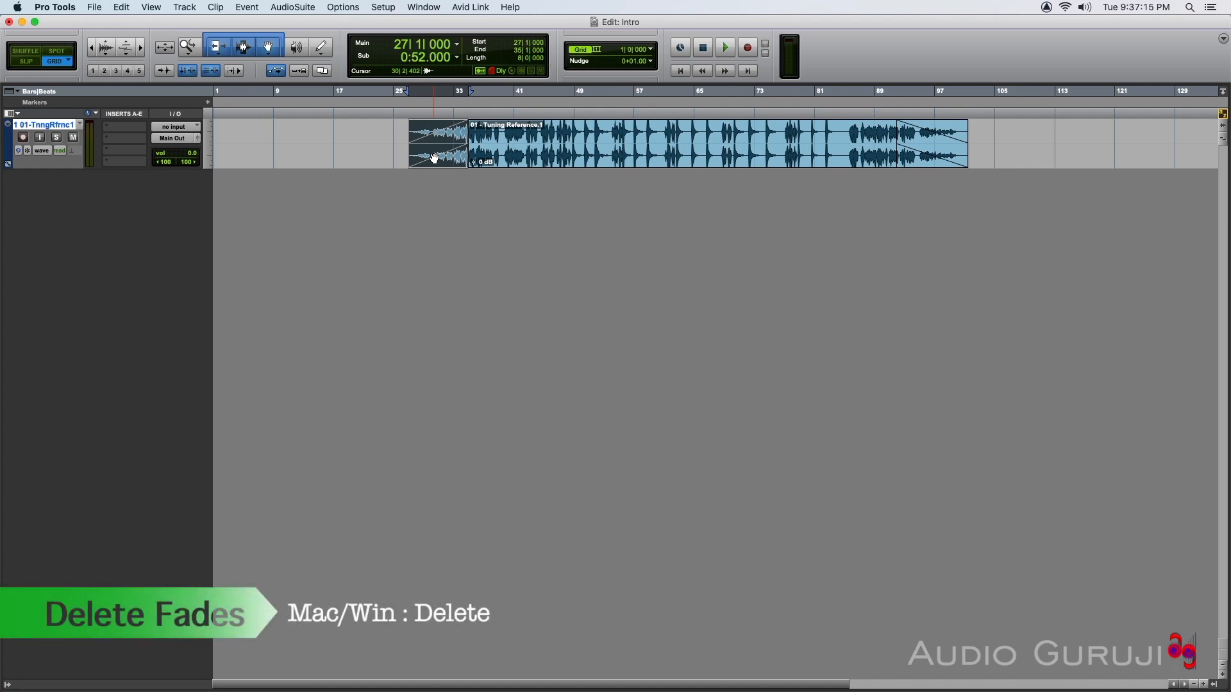
pyautogui.press('Delete')
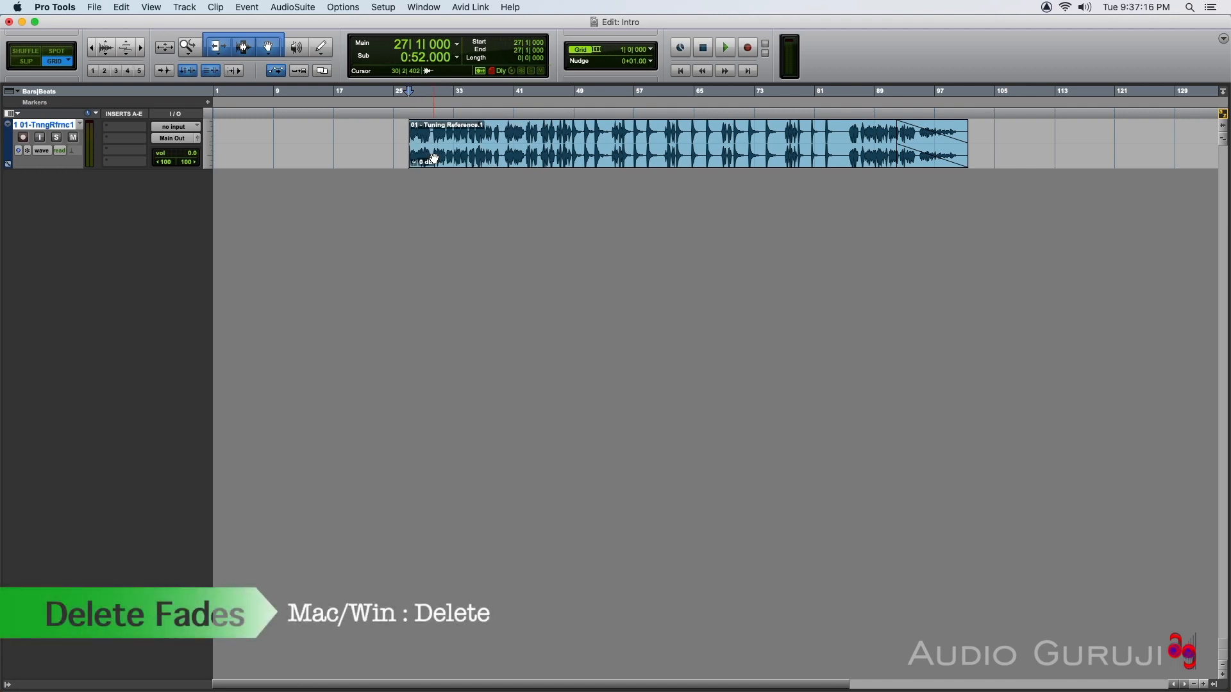
pyautogui.click(938, 162)
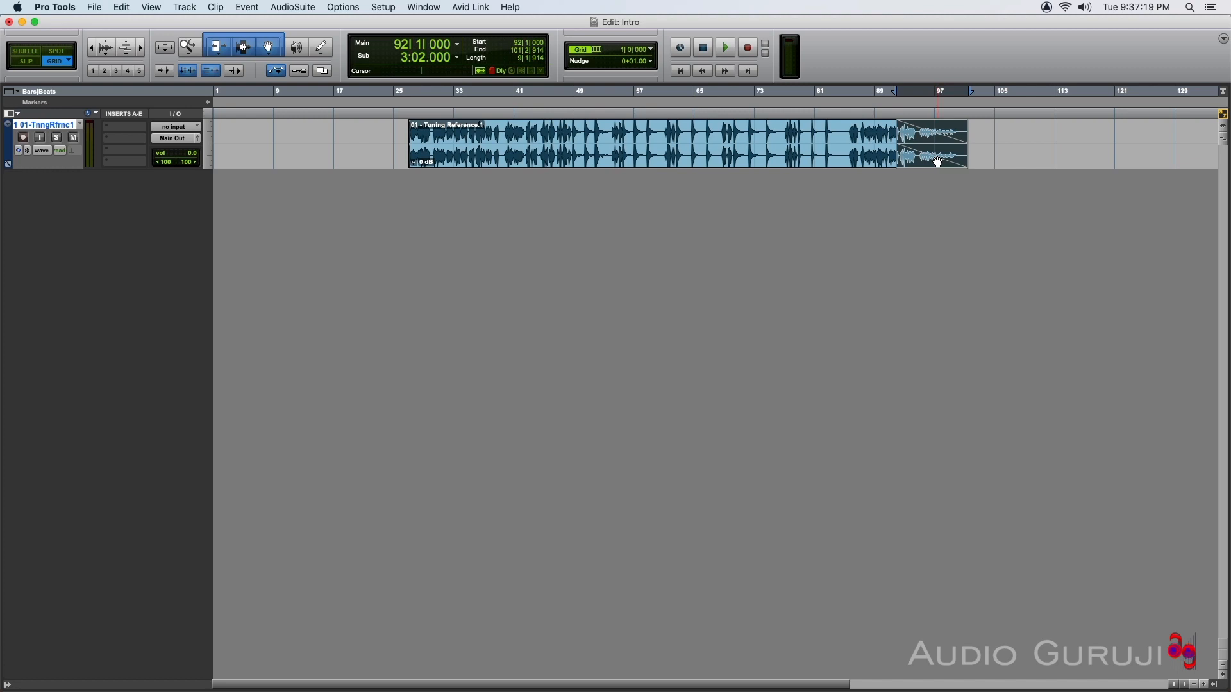
pyautogui.press('Delete')
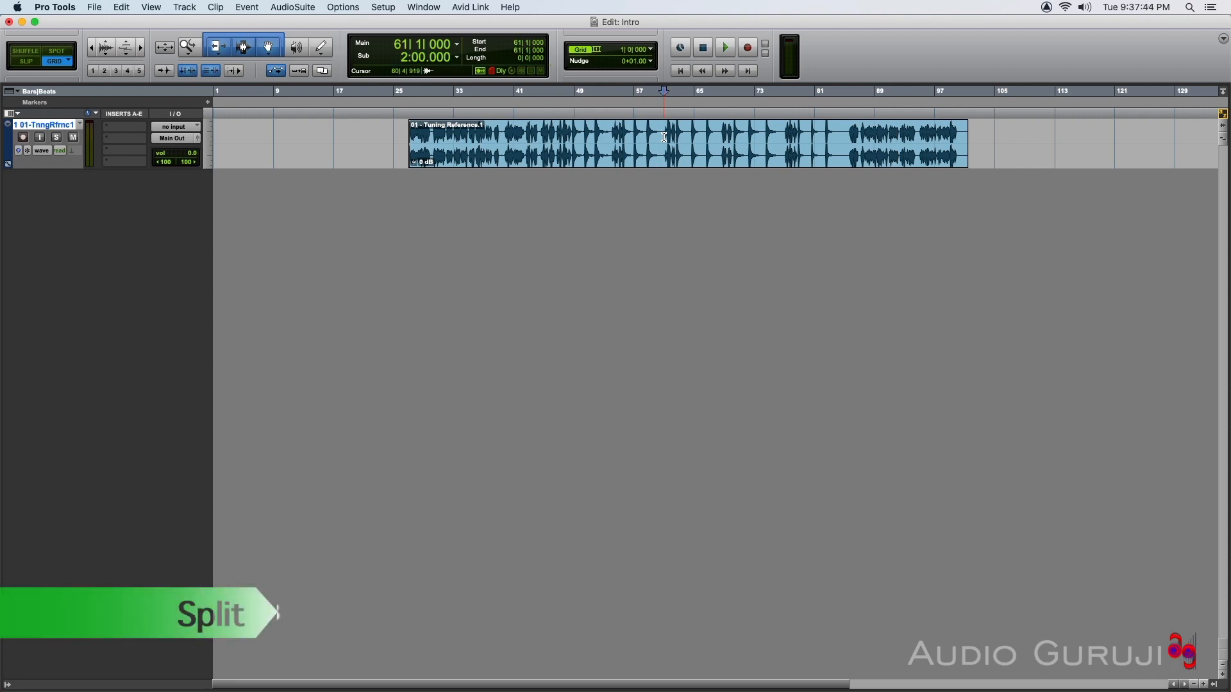
# Split the clip at bar 61 and create a crossfade between the two parts from bar 57 to bar 65.
pyautogui.press('b')
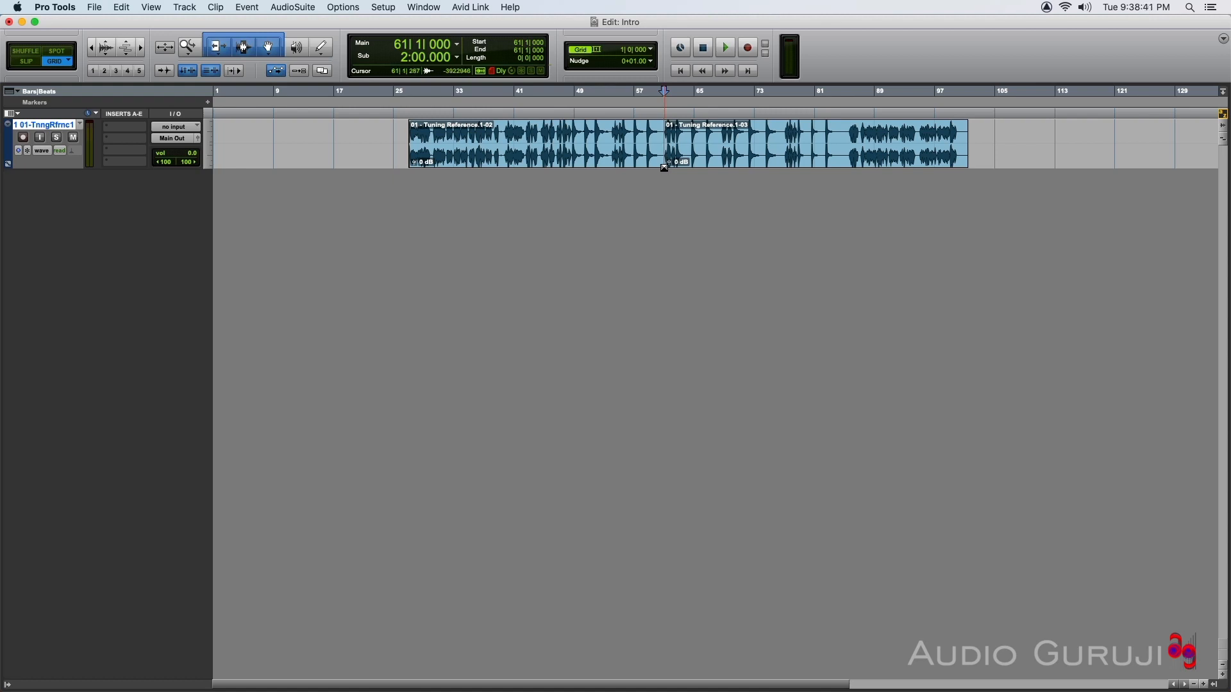
pyautogui.moveTo(664, 167); pyautogui.dragTo(692, 167)
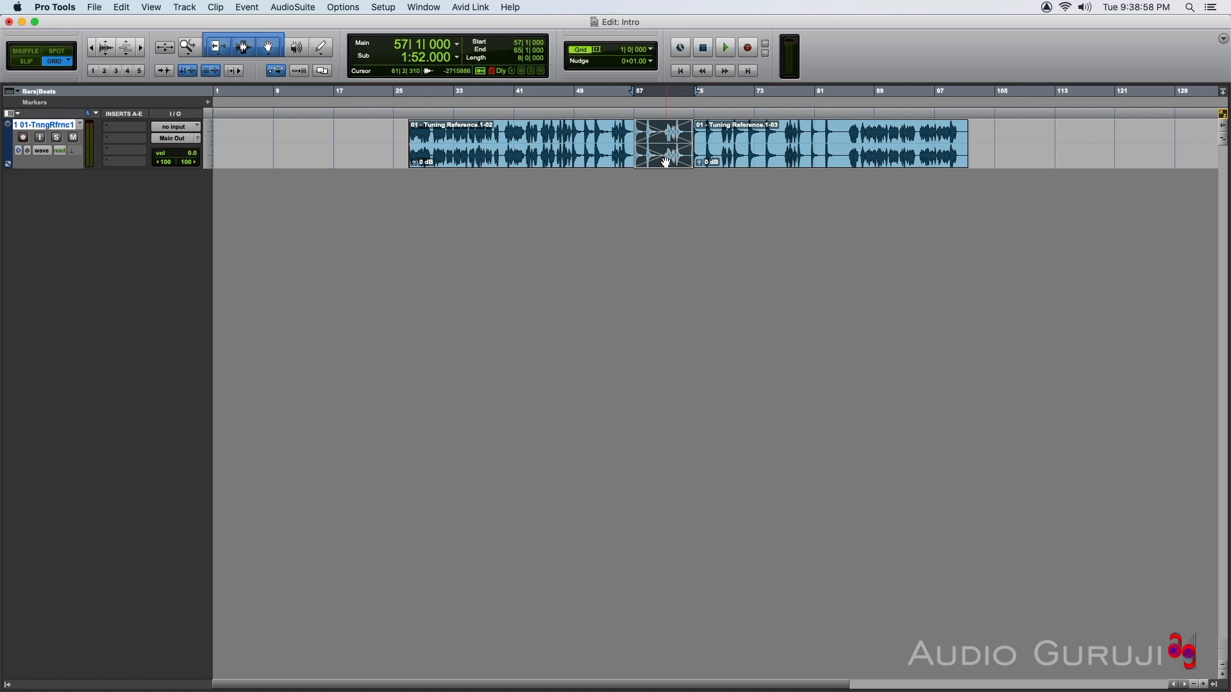
# Examine the in and out curve choices in the crossfade's settings and cancel without changing them.
pyautogui.doubleClick(667, 163)
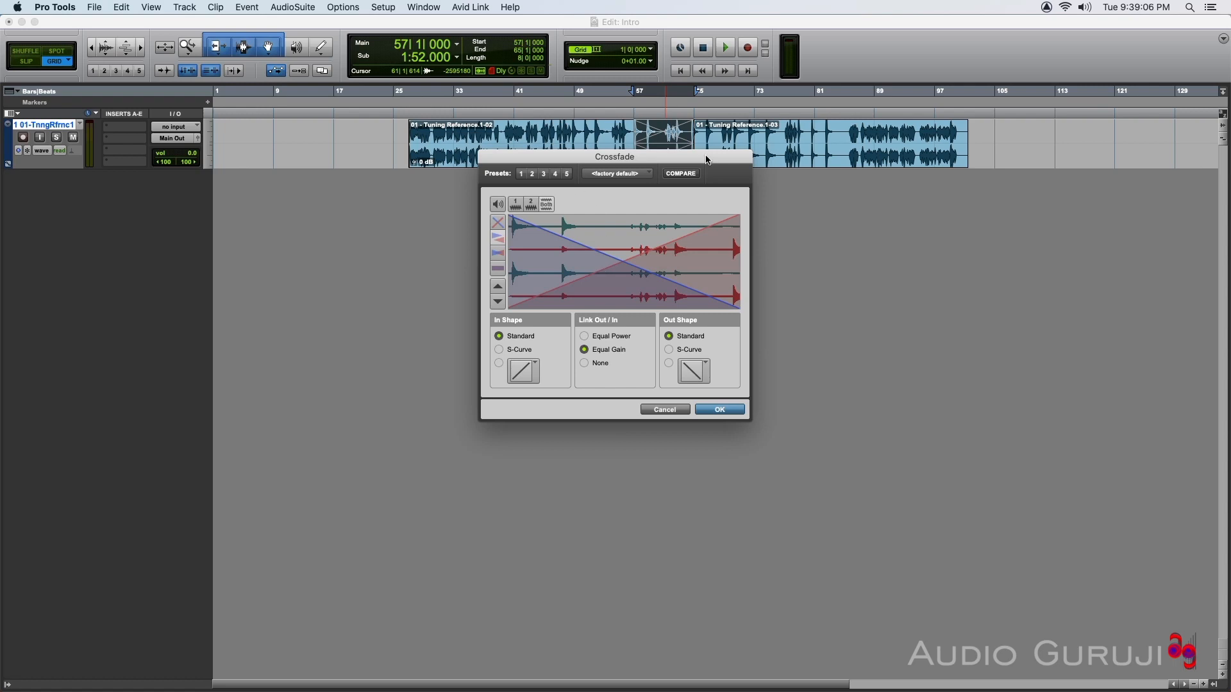
pyautogui.click(538, 370)
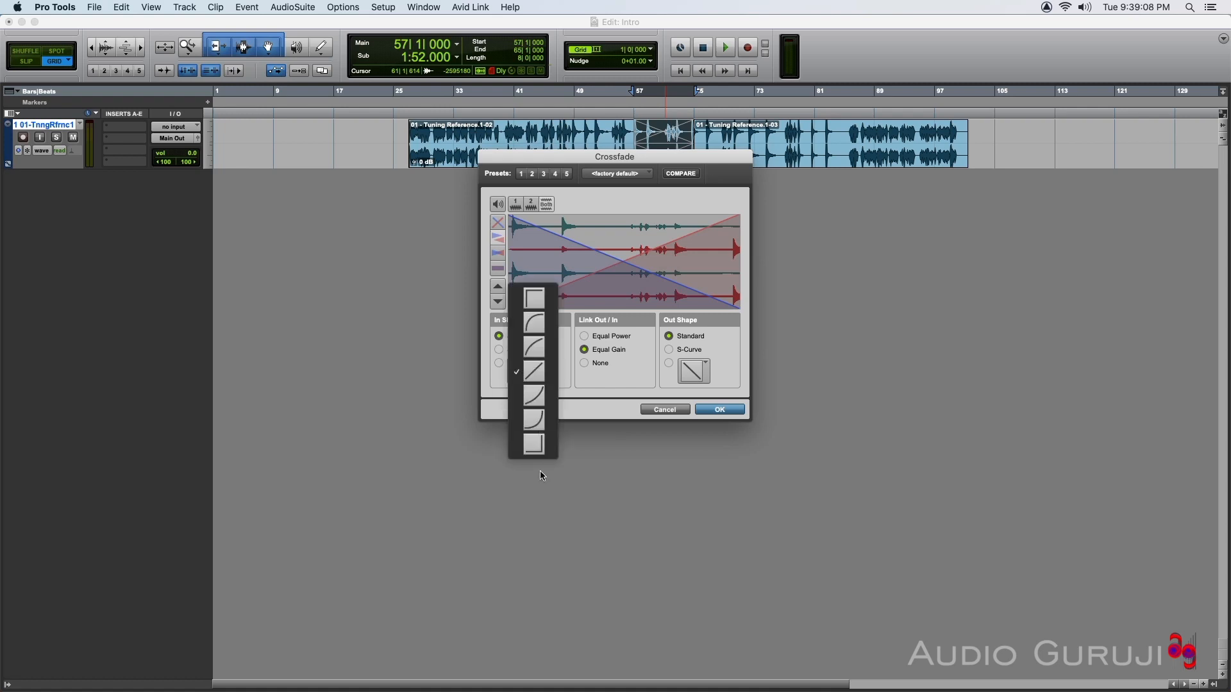
pyautogui.click(627, 383)
pyautogui.click(705, 370)
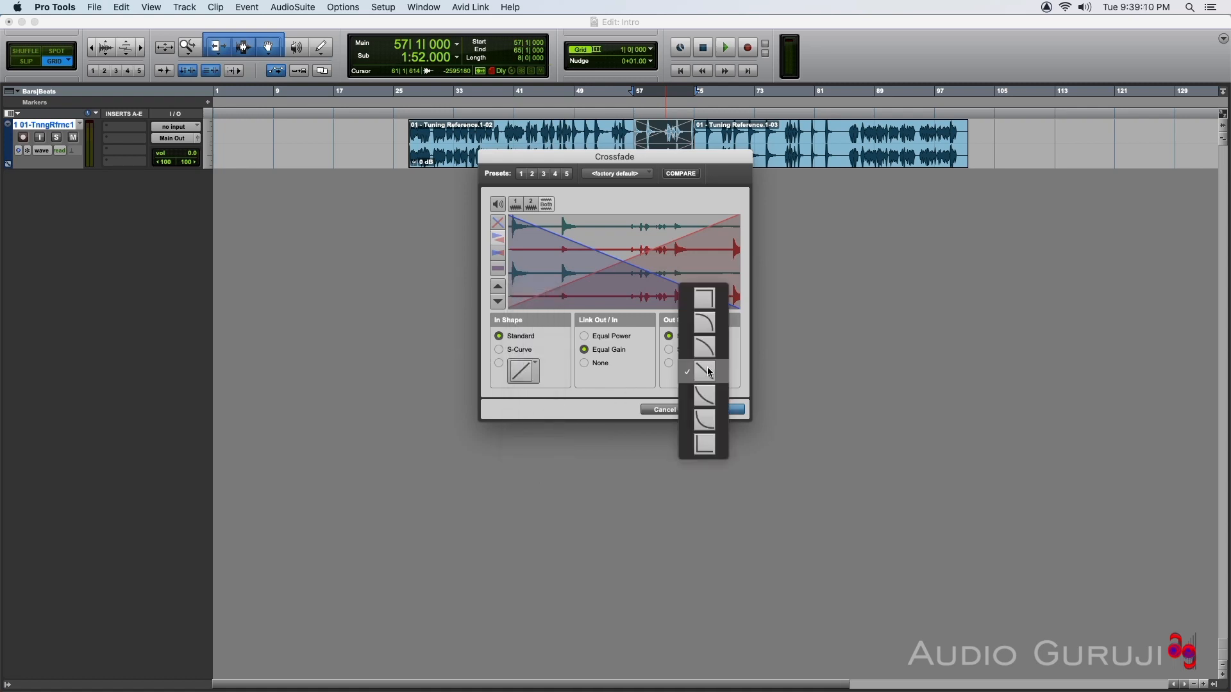
pyautogui.click(642, 393)
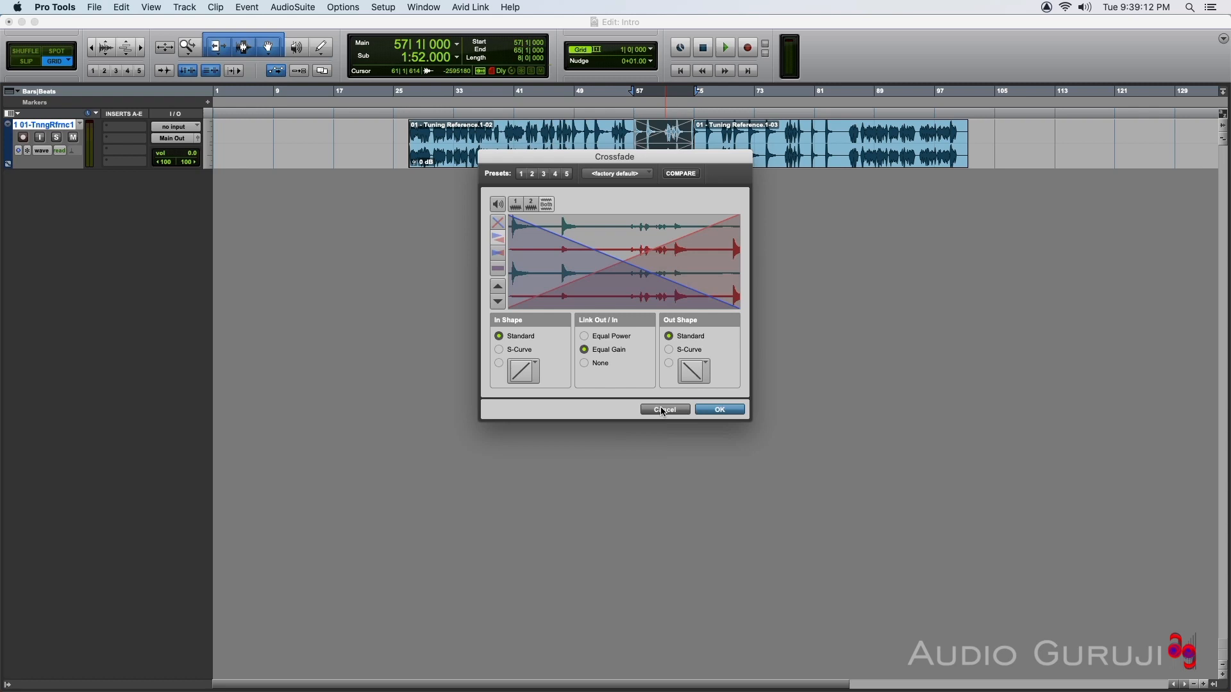
pyautogui.click(661, 410)
# Move the crossfade's start to bar 58 and remove the crossfade.
pyautogui.moveTo(636, 135)
pyautogui.mouseDown()
pyautogui.moveTo(708, 134)
pyautogui.moveTo(643, 134)
pyautogui.mouseUp()
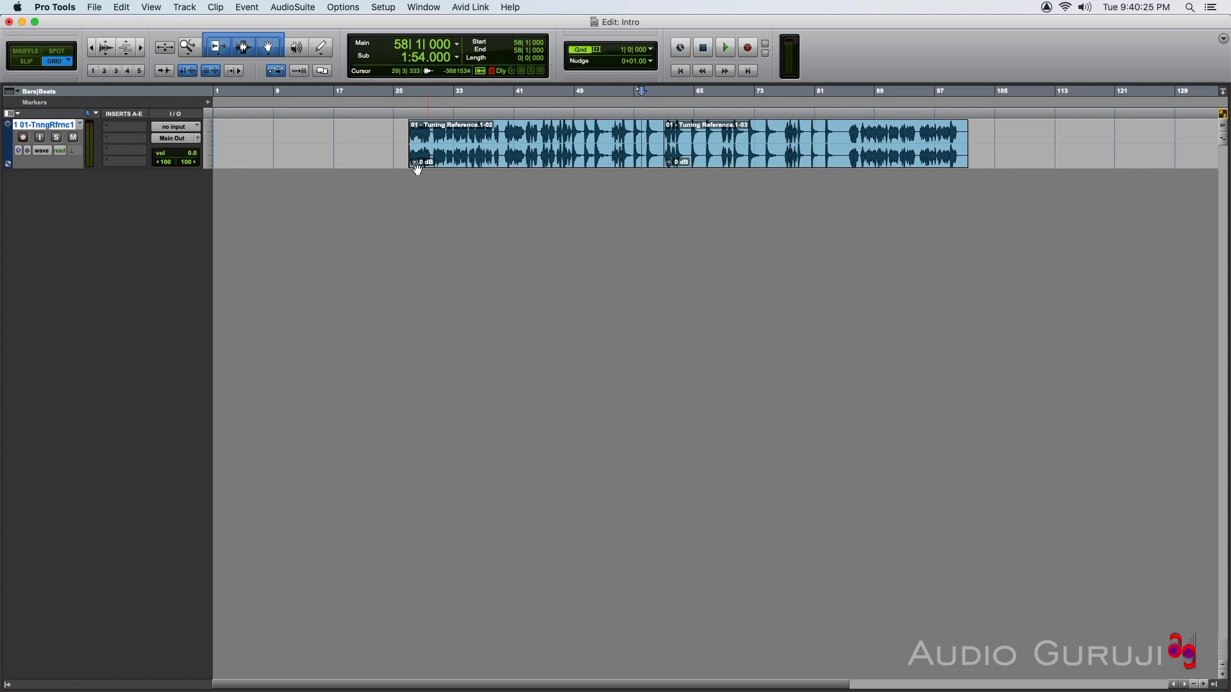
# Lower the clip gain of the first part, bars 27 to 61, to -5.6 dB.
pyautogui.click(415, 164)
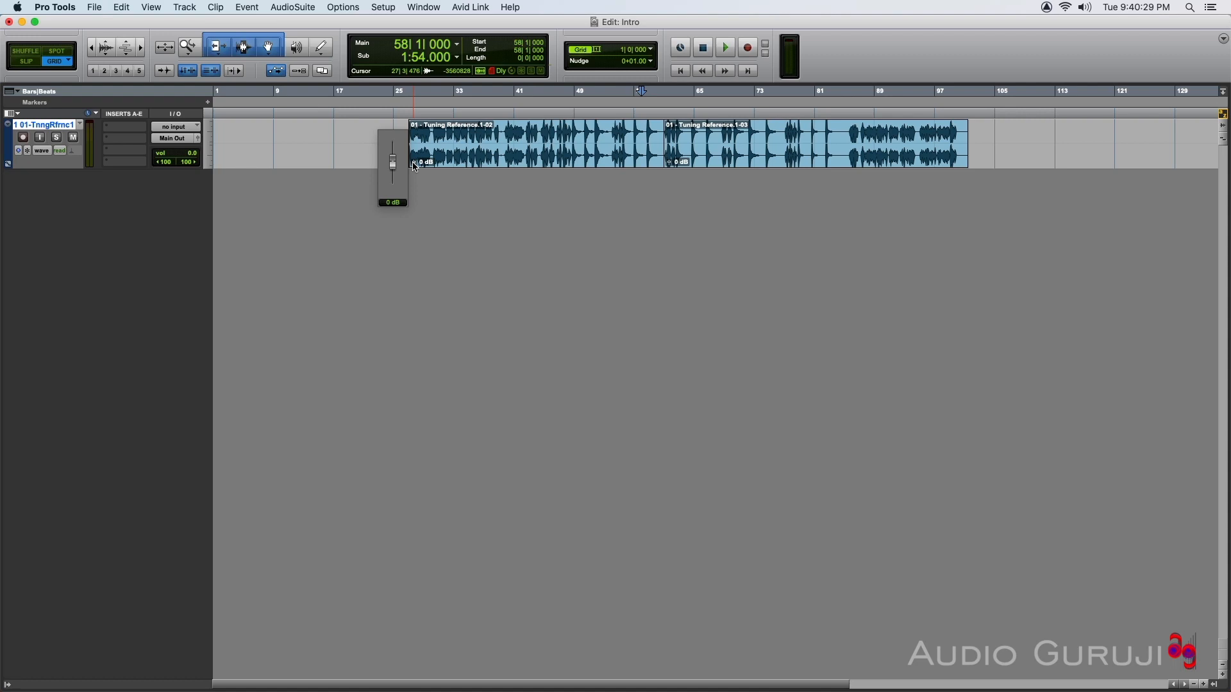
pyautogui.moveTo(416, 167); pyautogui.dragTo(416, 168)
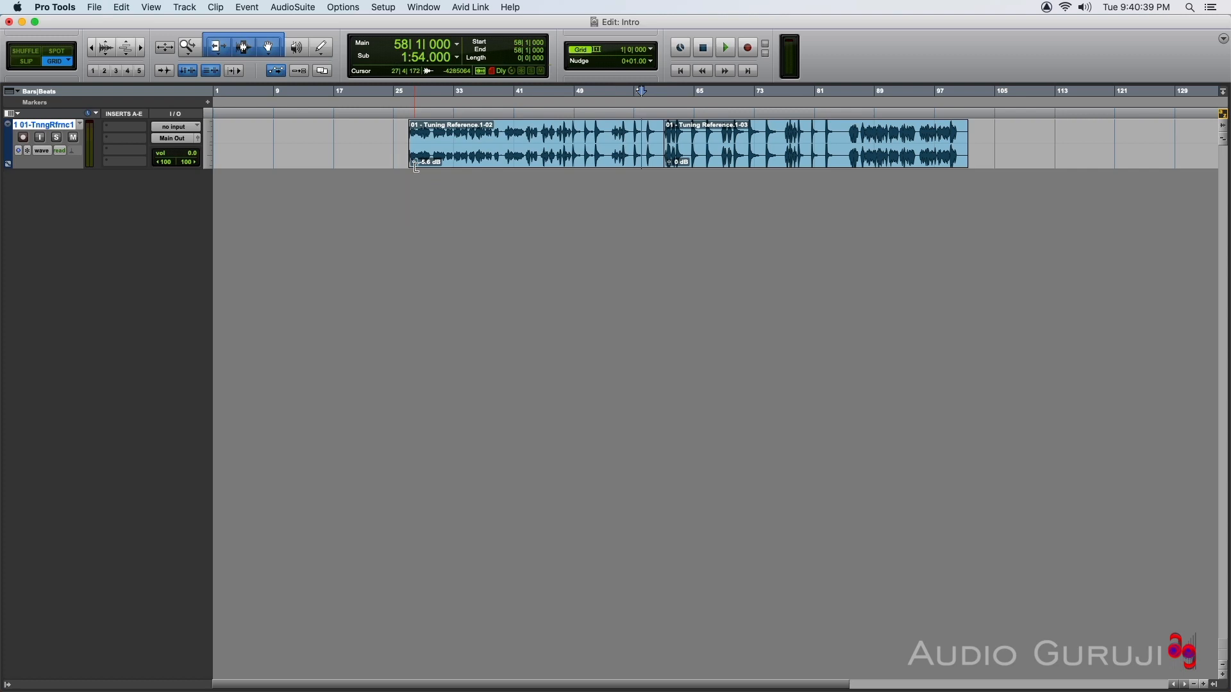
pyautogui.click(416, 166)
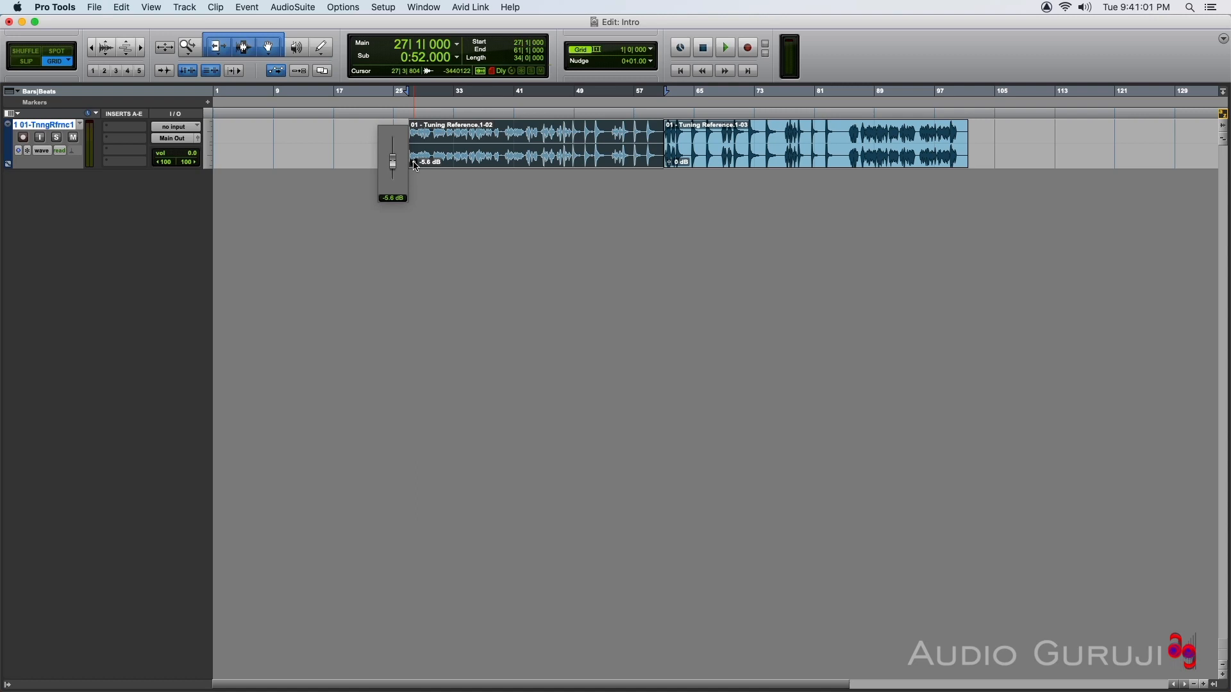
# Select the first and second clip parts in turn to compare their levels.
pyautogui.click(777, 166)
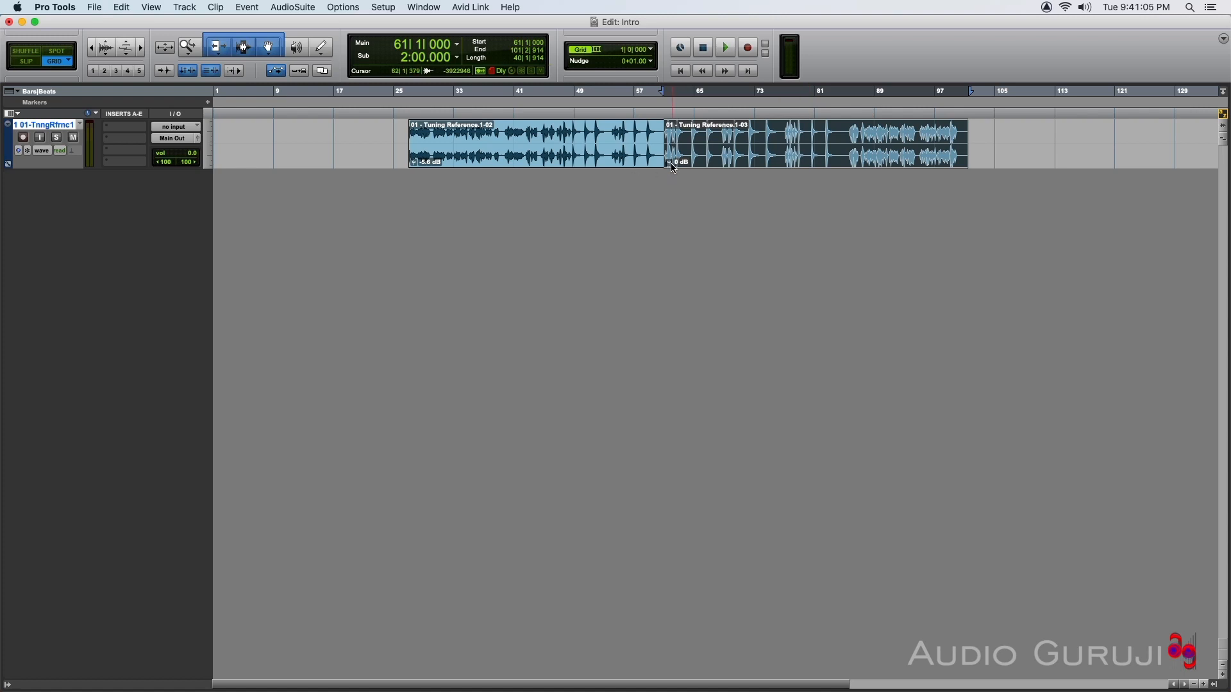
pyautogui.click(490, 157)
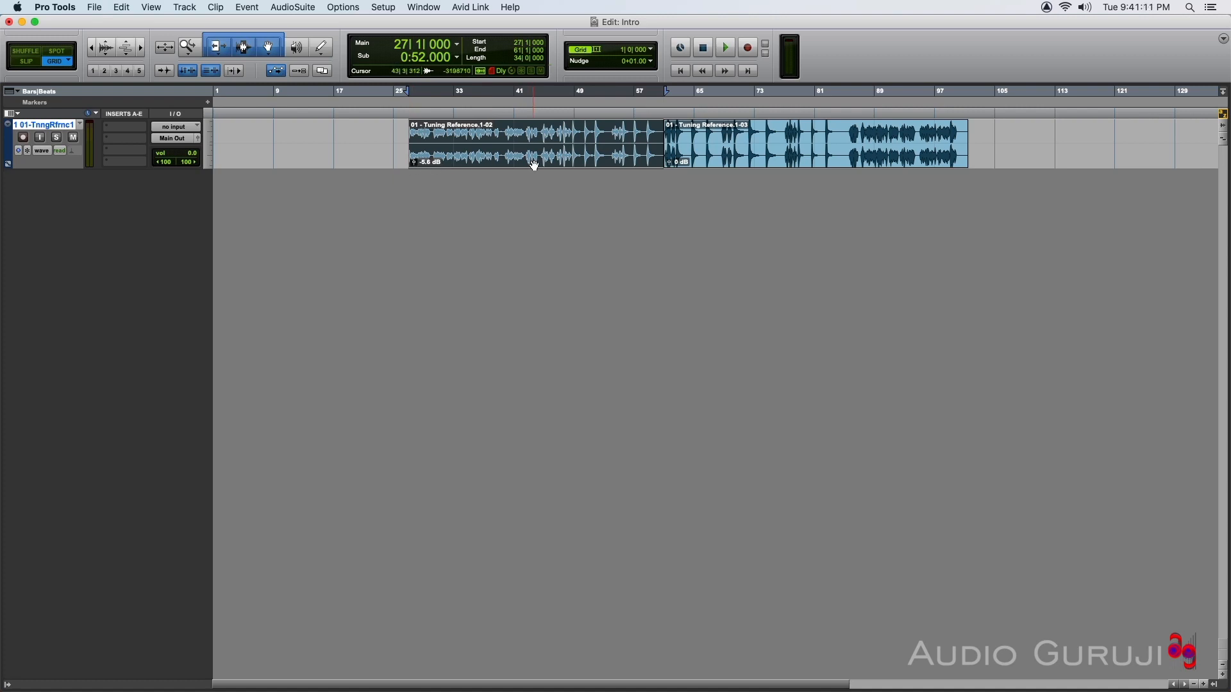
pyautogui.click(842, 158)
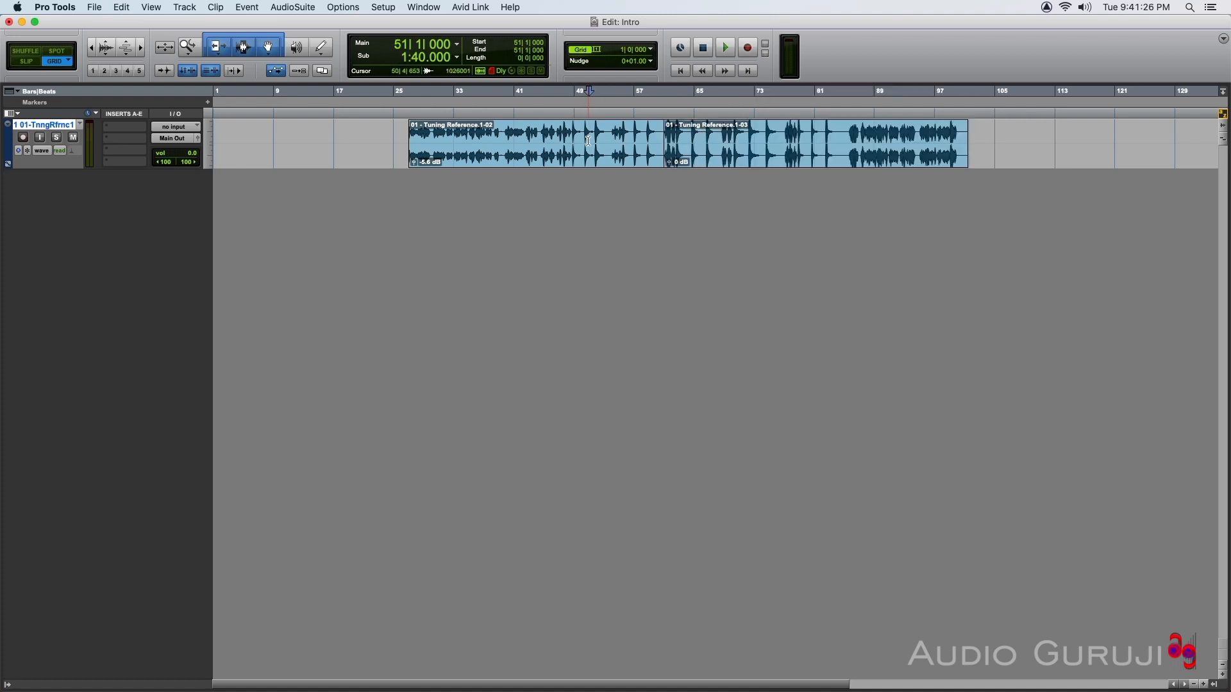
pyautogui.click(490, 157)
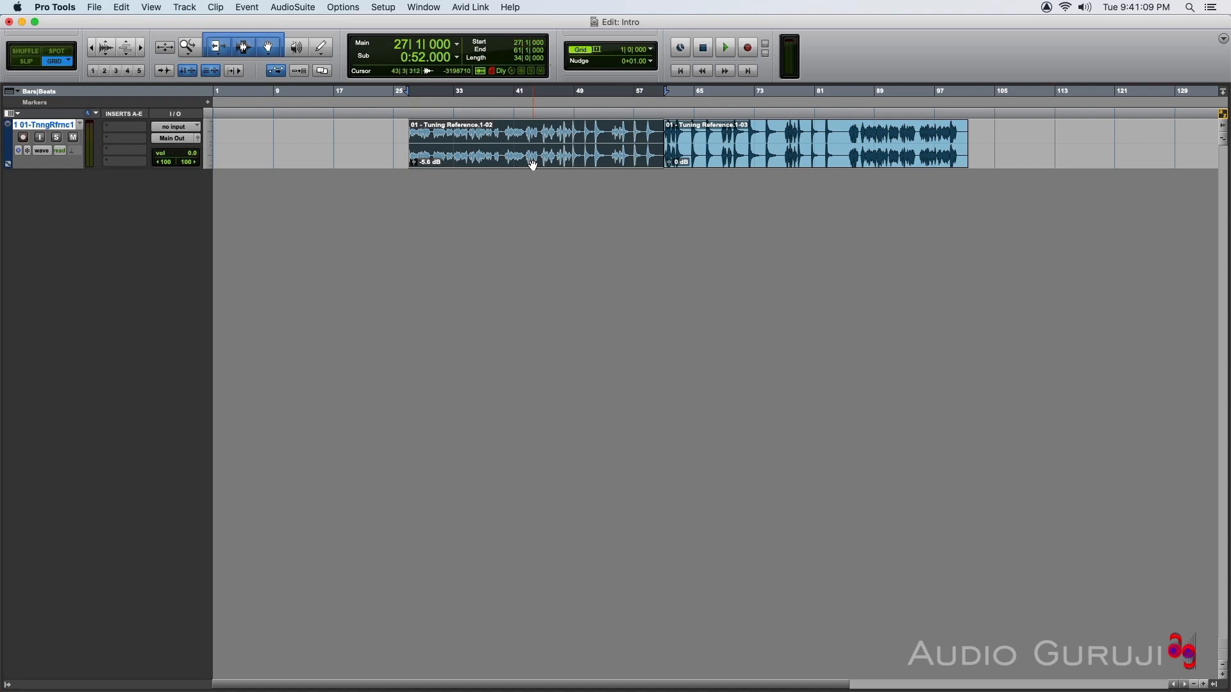
pyautogui.click(841, 158)
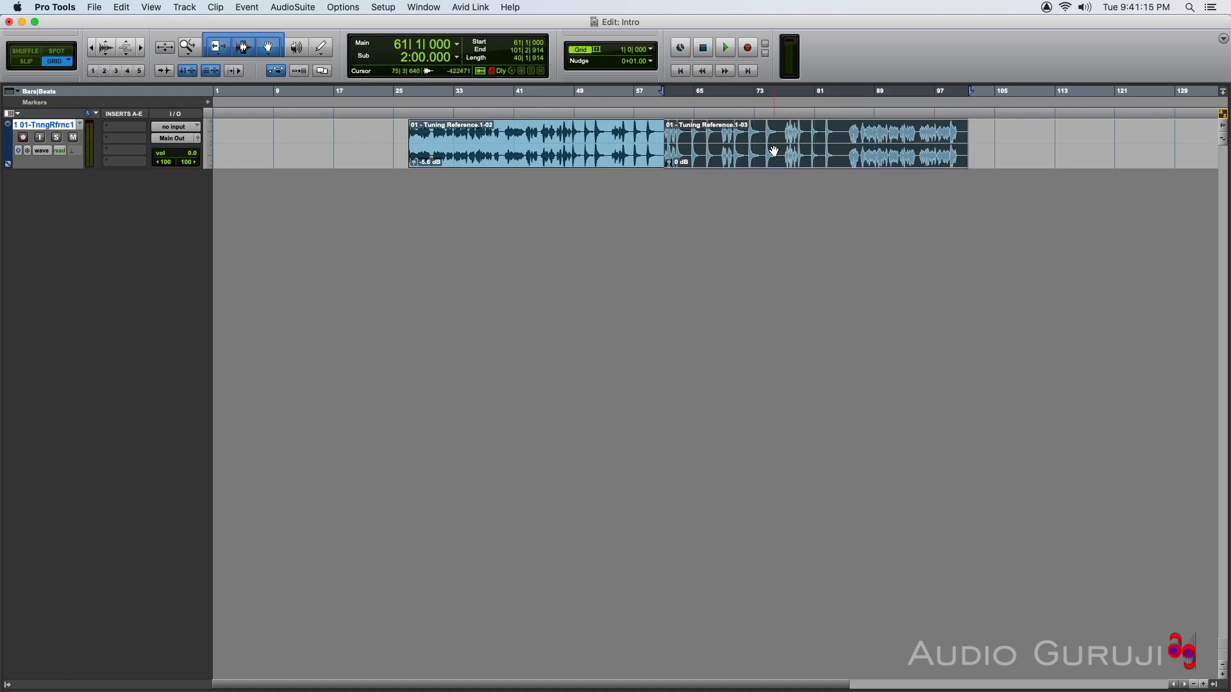